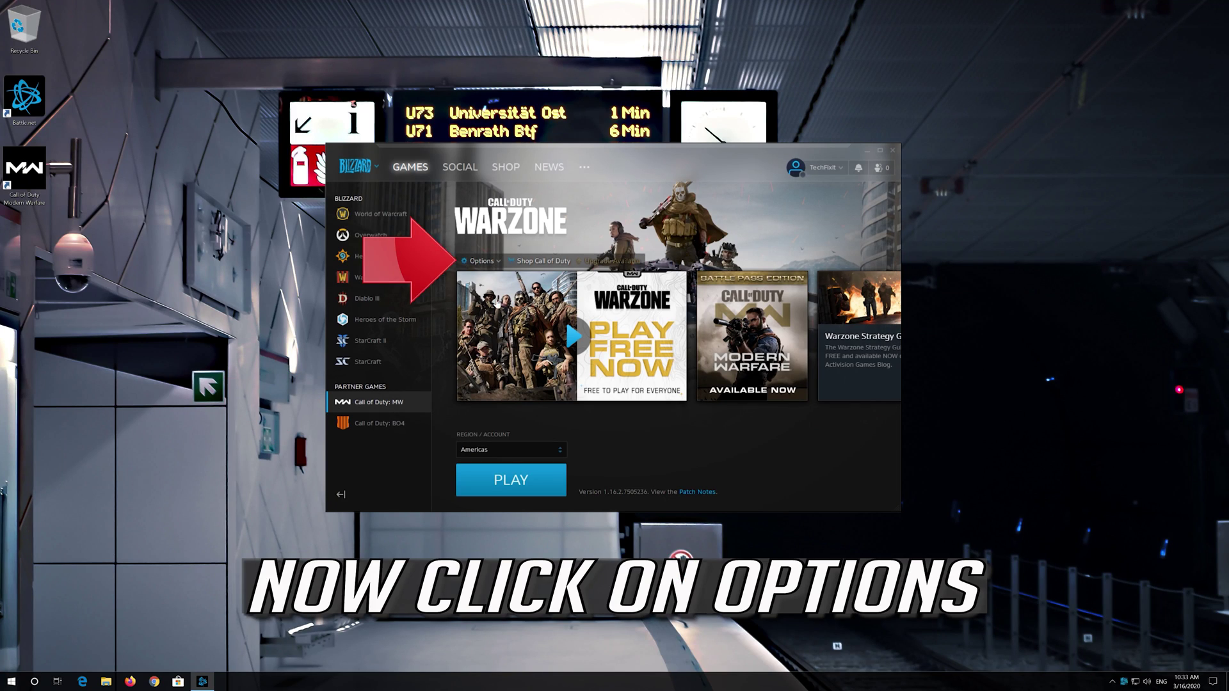
Reveal the Modern Warfare install folder on New Volume (E:) in File Explorer.
left_click(476, 264)
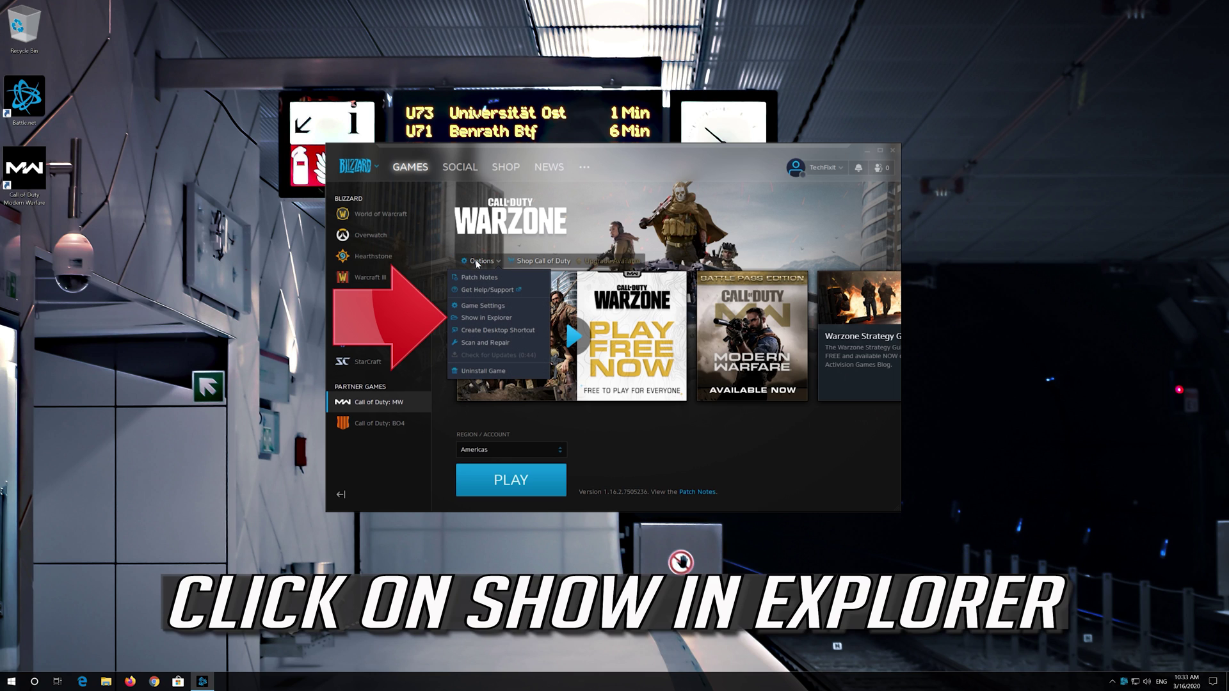
left_click(501, 318)
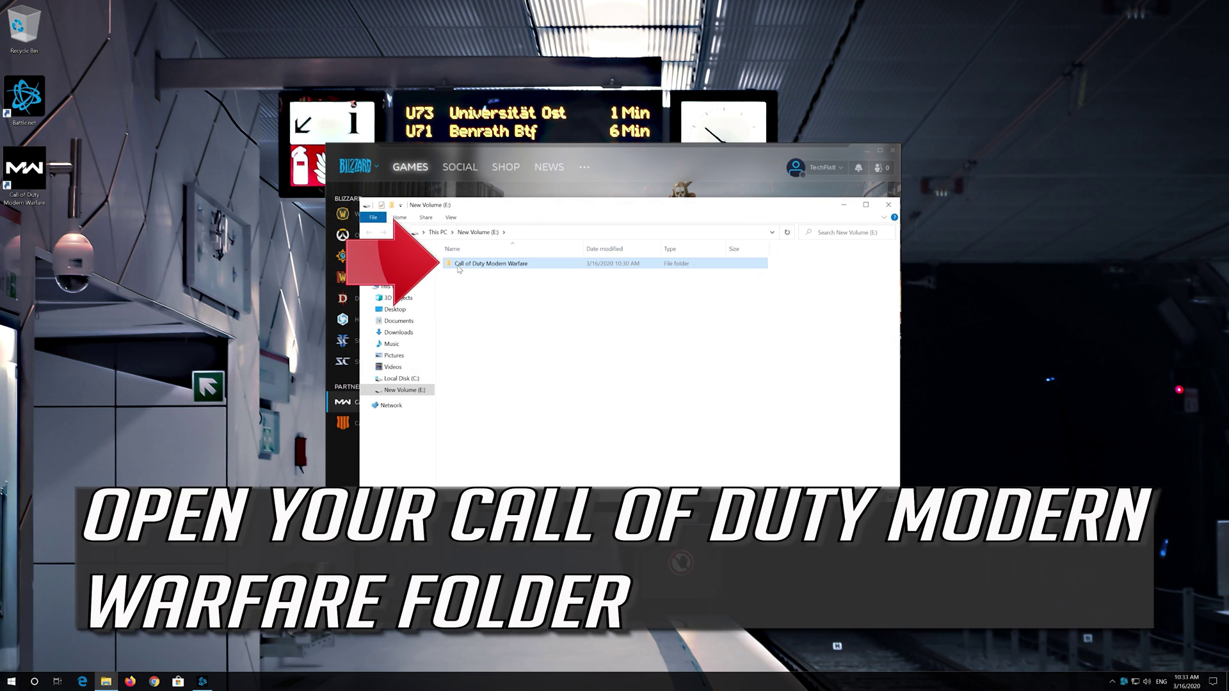
mouse_move(491, 263)
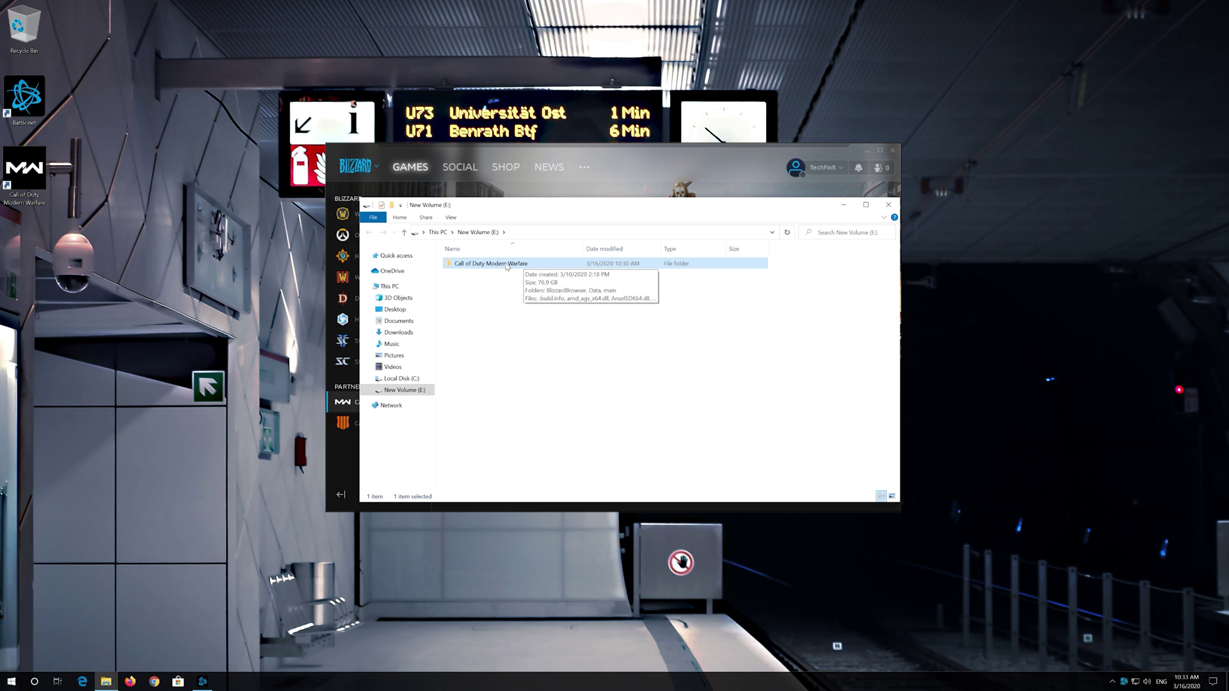
Delete all loose files in Call of Duty Modern Warfare, keeping its three subfolders, then close the window.
double_click(505, 265)
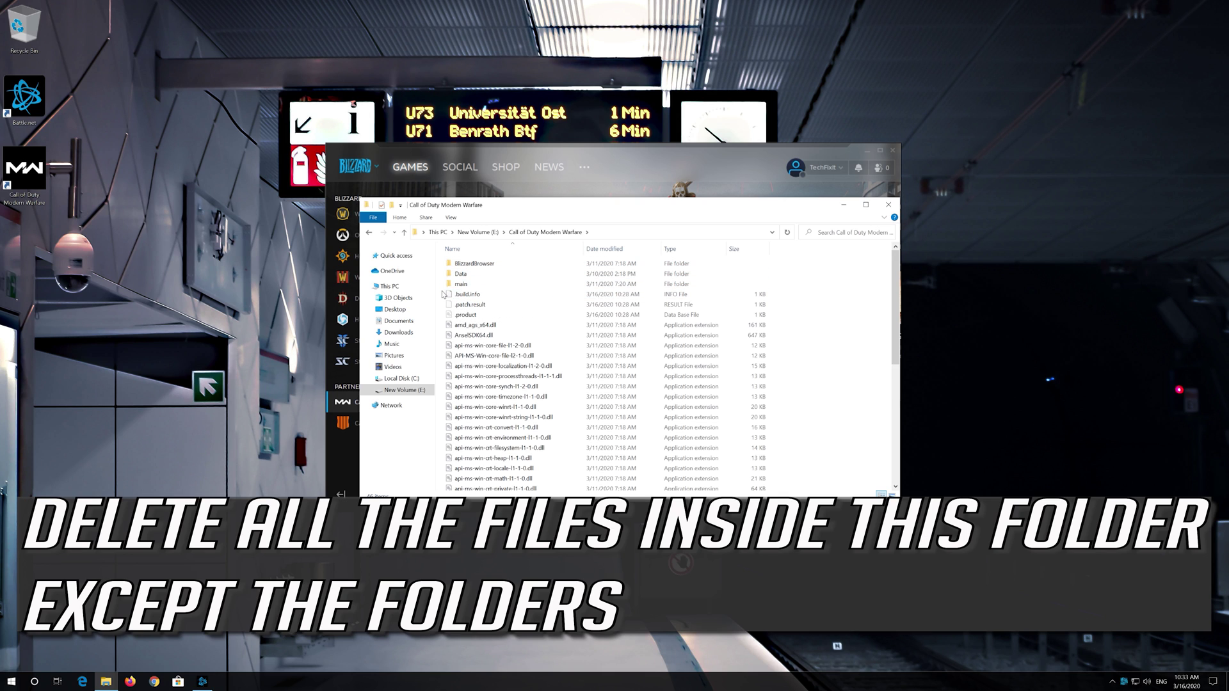
left_click_drag(442, 294, 619, 676)
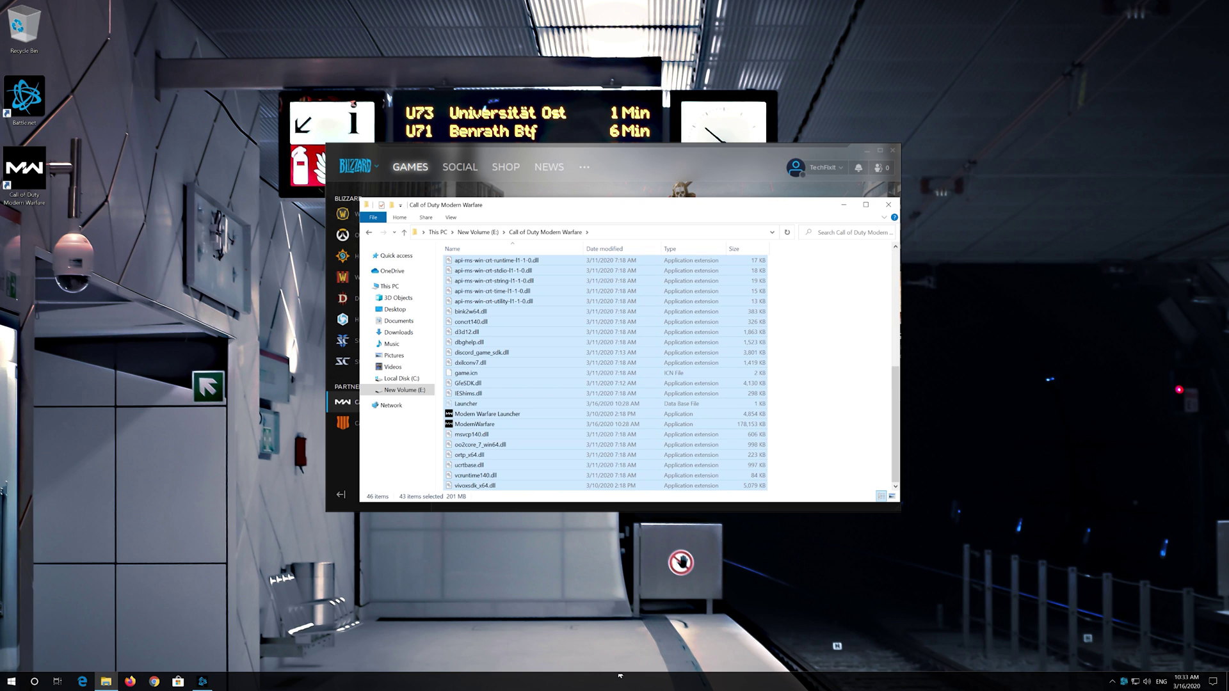
right_click(610, 338)
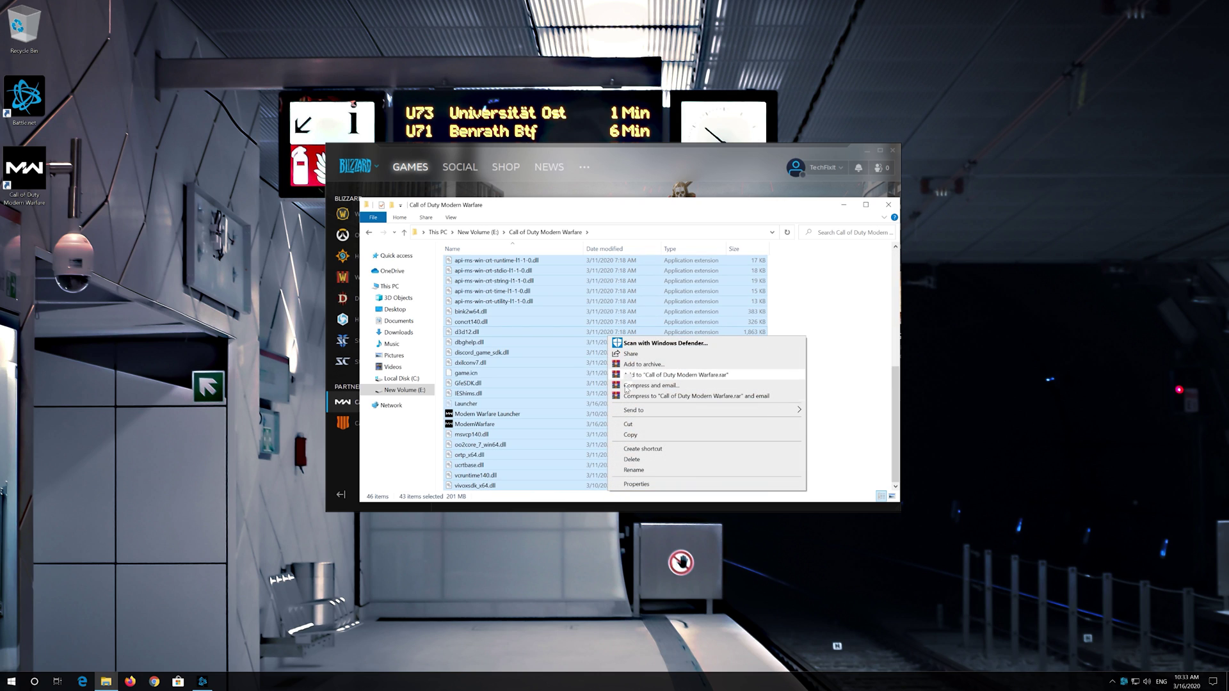
left_click(661, 462)
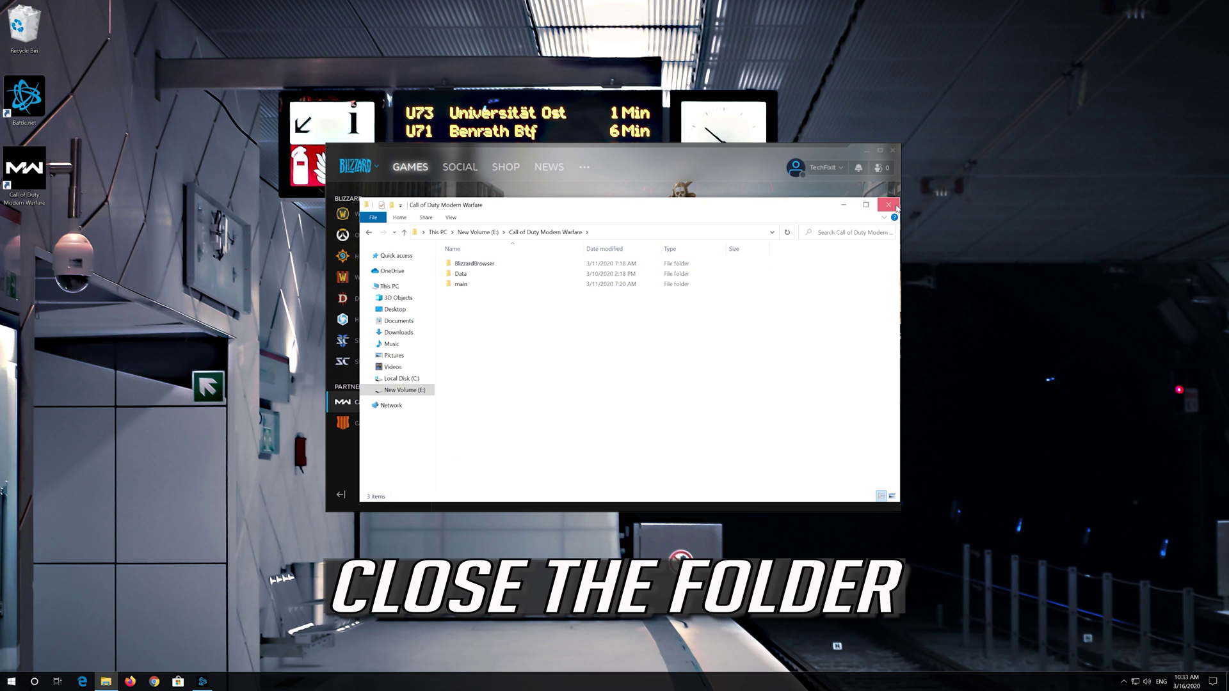
left_click(889, 205)
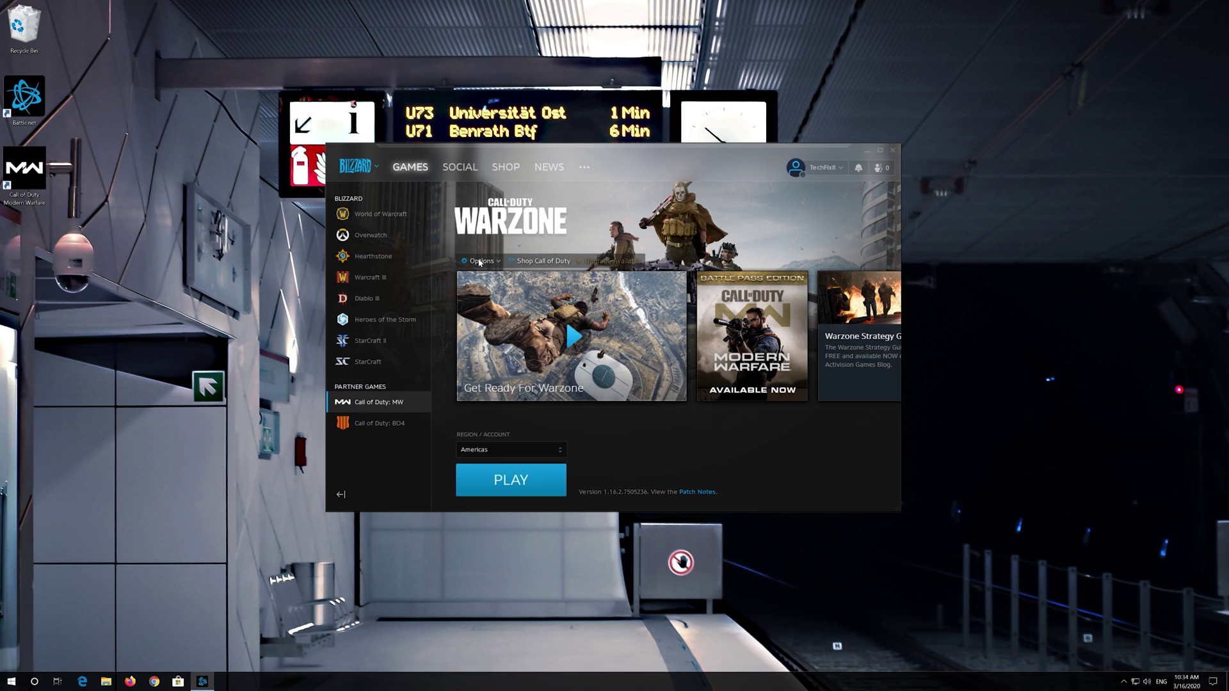
Run Battle.net's Scan and Repair on the Modern Warfare installation.
left_click(479, 261)
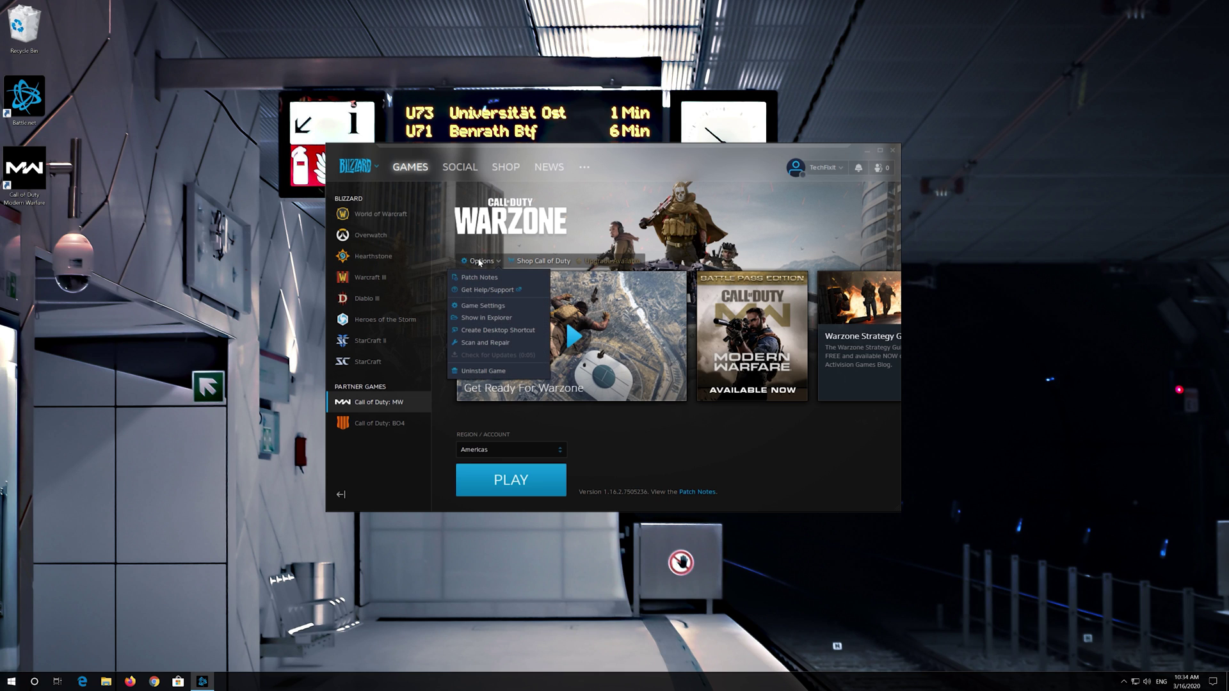
left_click(511, 344)
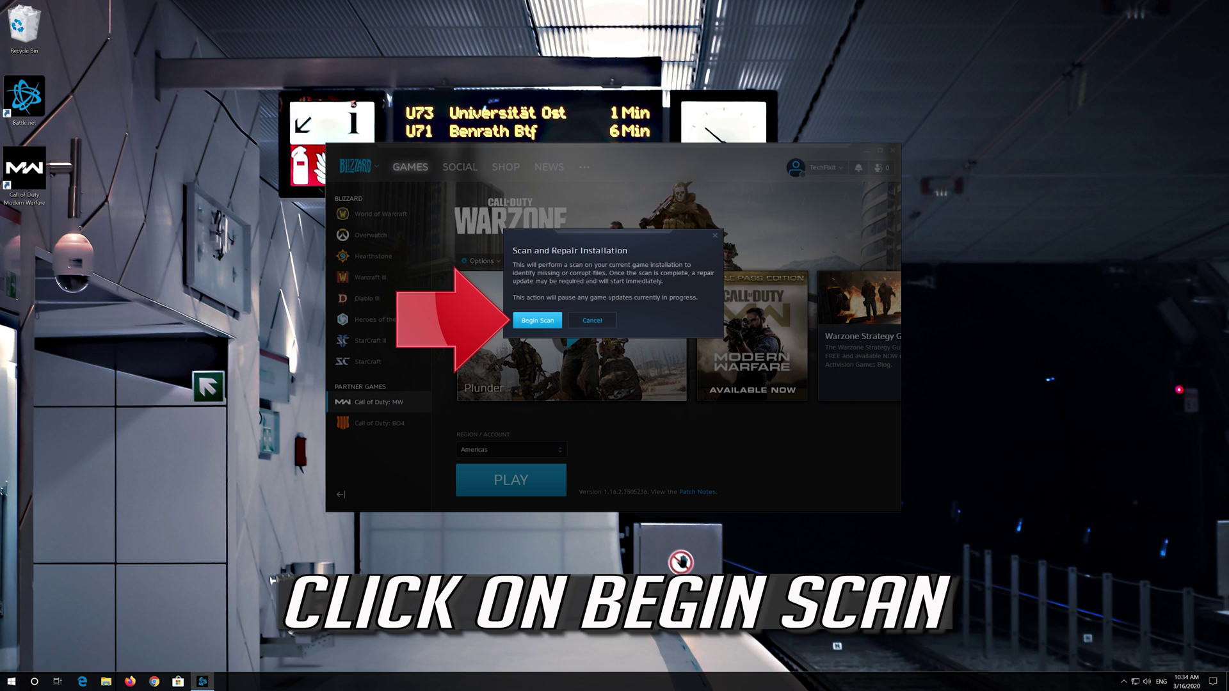
left_click(541, 318)
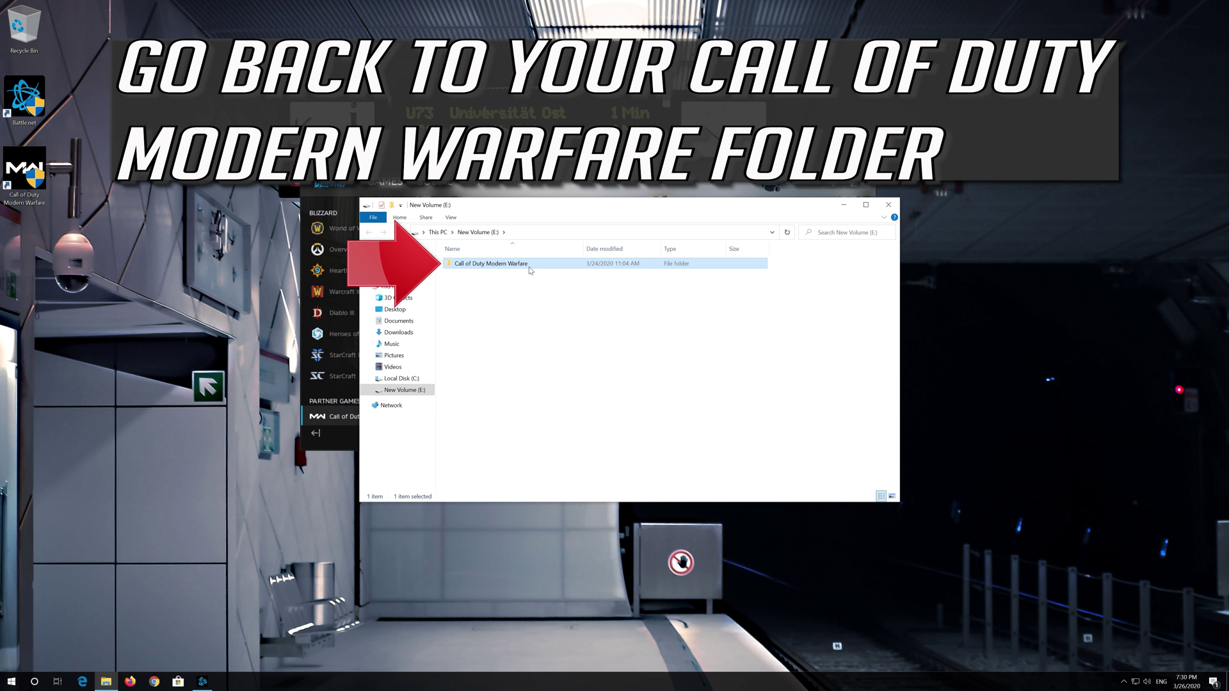
Rename .build.info to .build.info.bak and confirm the extension change.
double_click(528, 270)
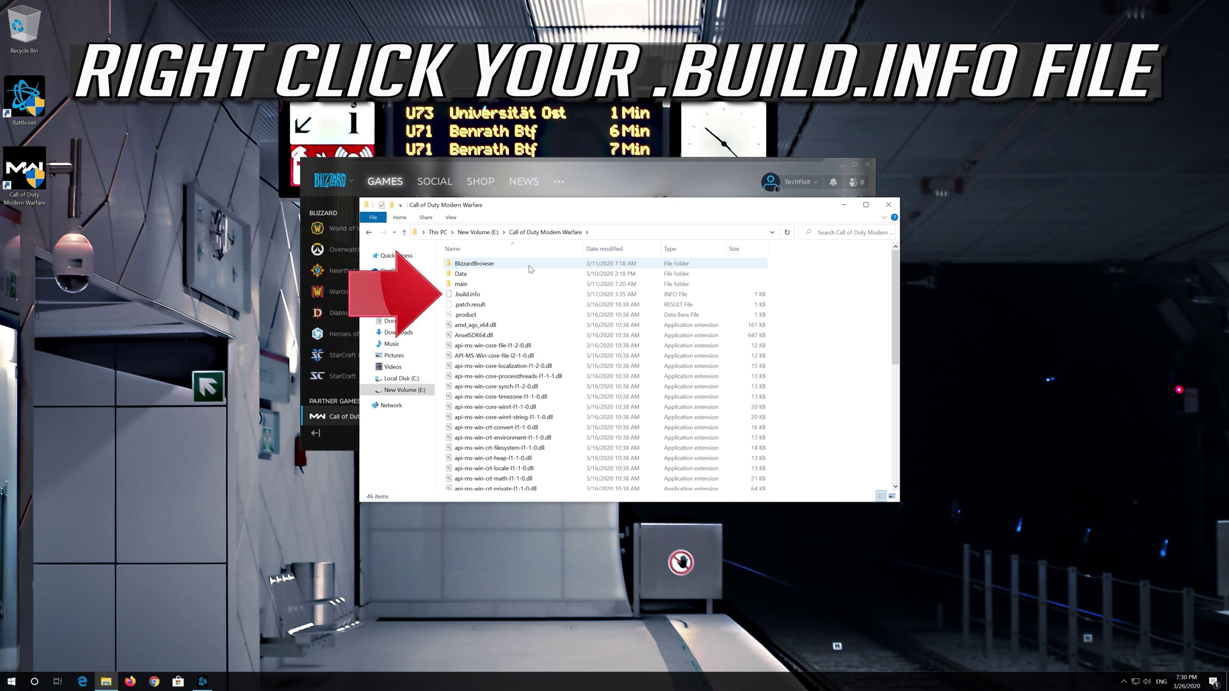
left_click(465, 296)
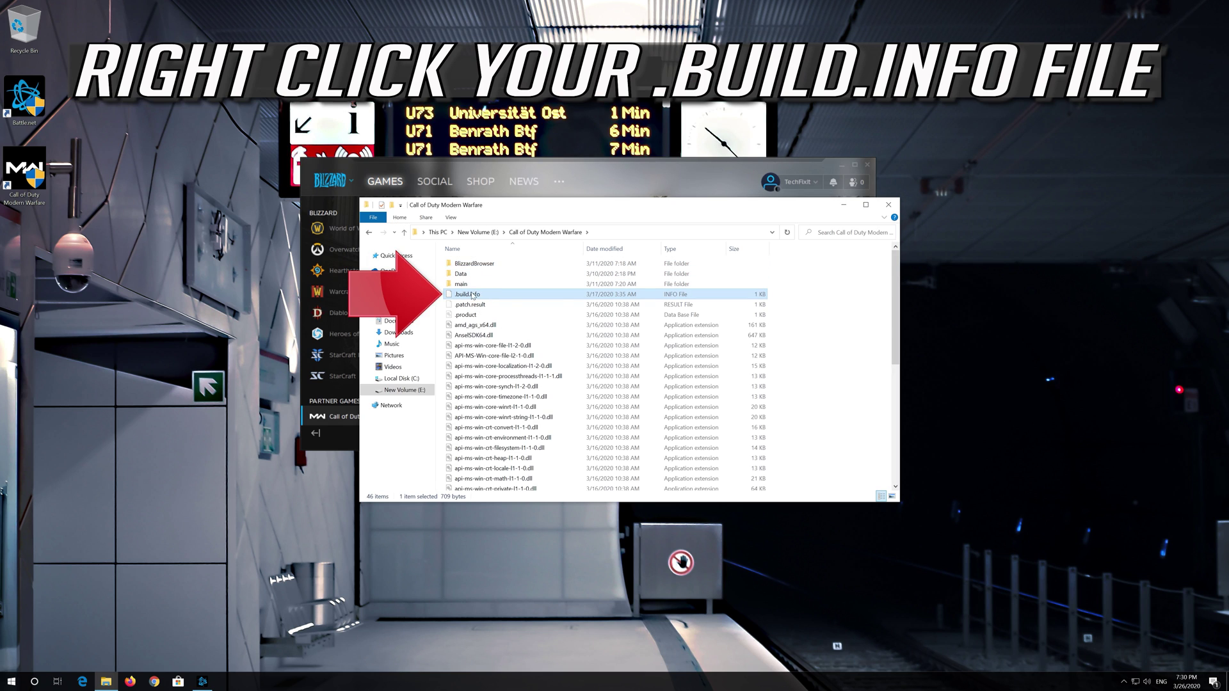
right_click(485, 299)
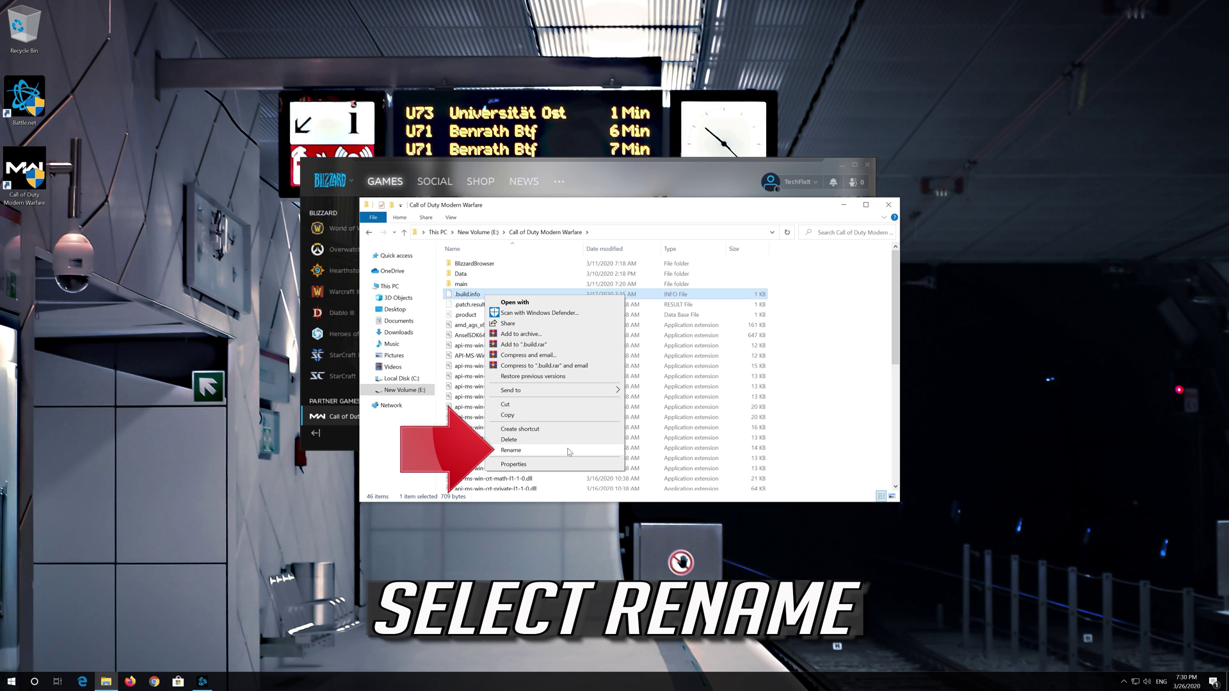
left_click(511, 450)
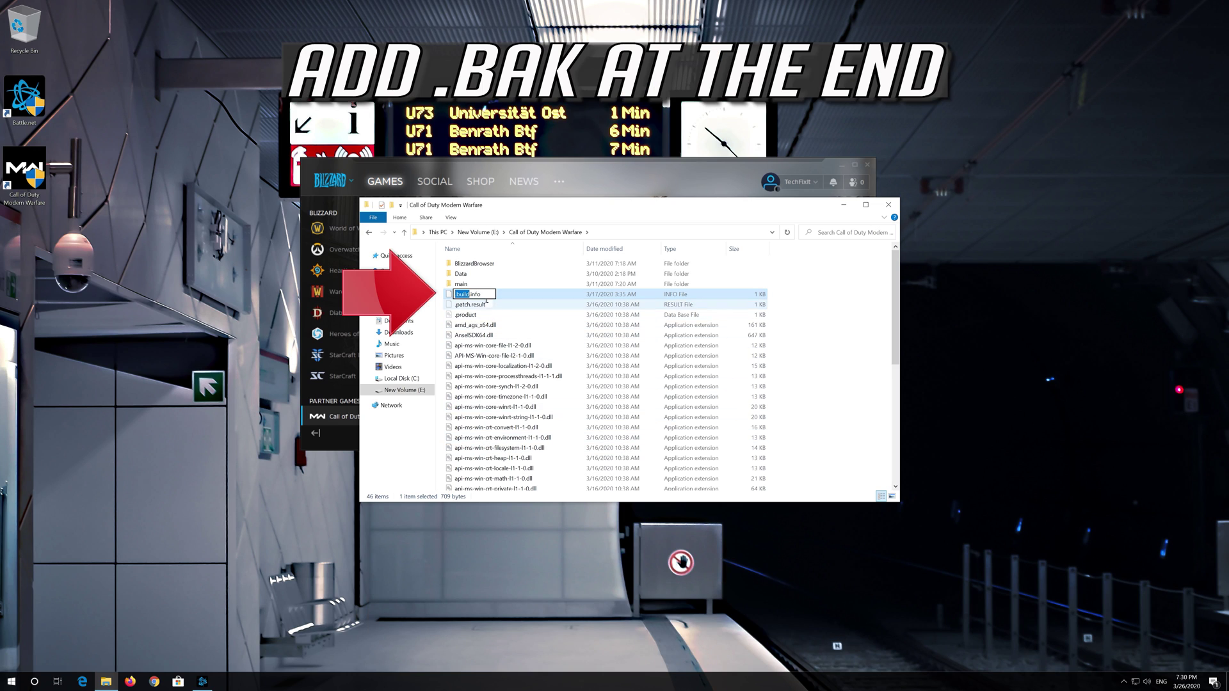
left_click(484, 294)
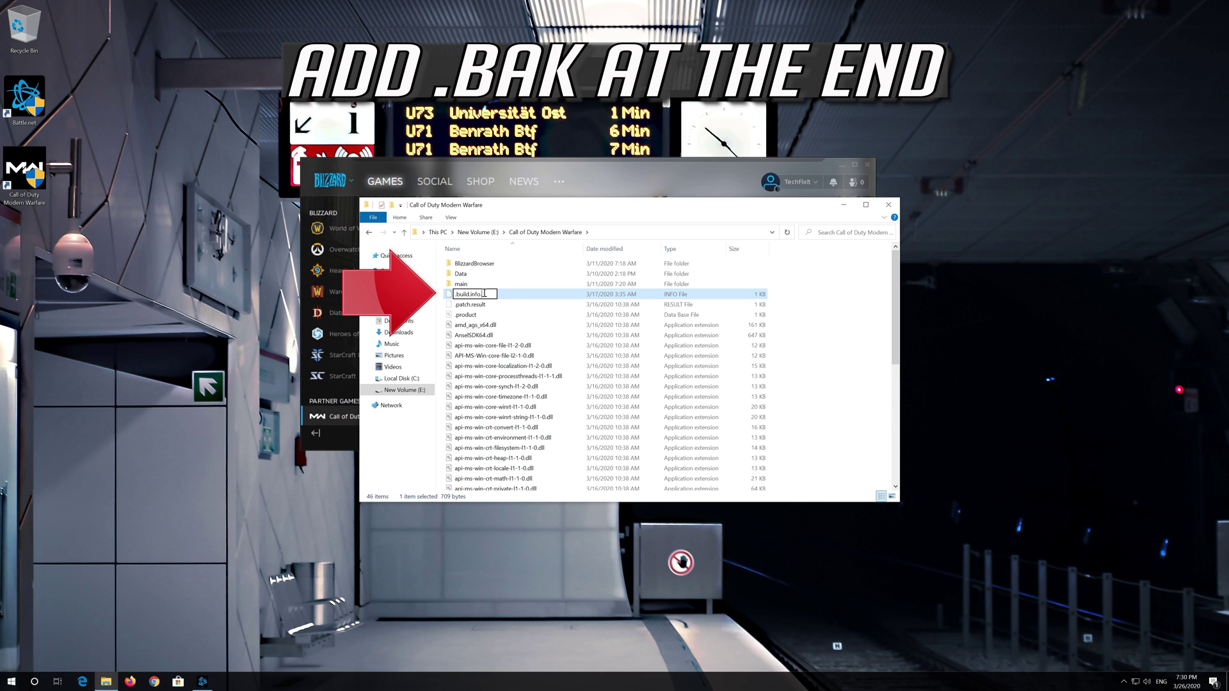
type(".bak")
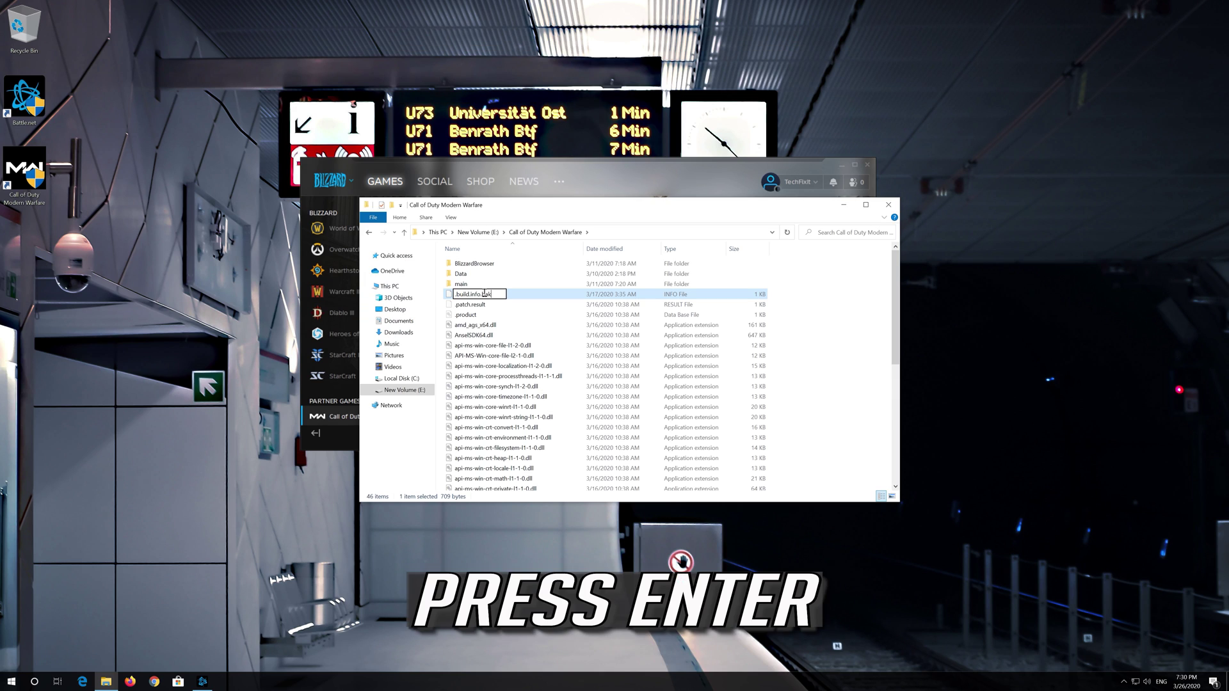
key("Return")
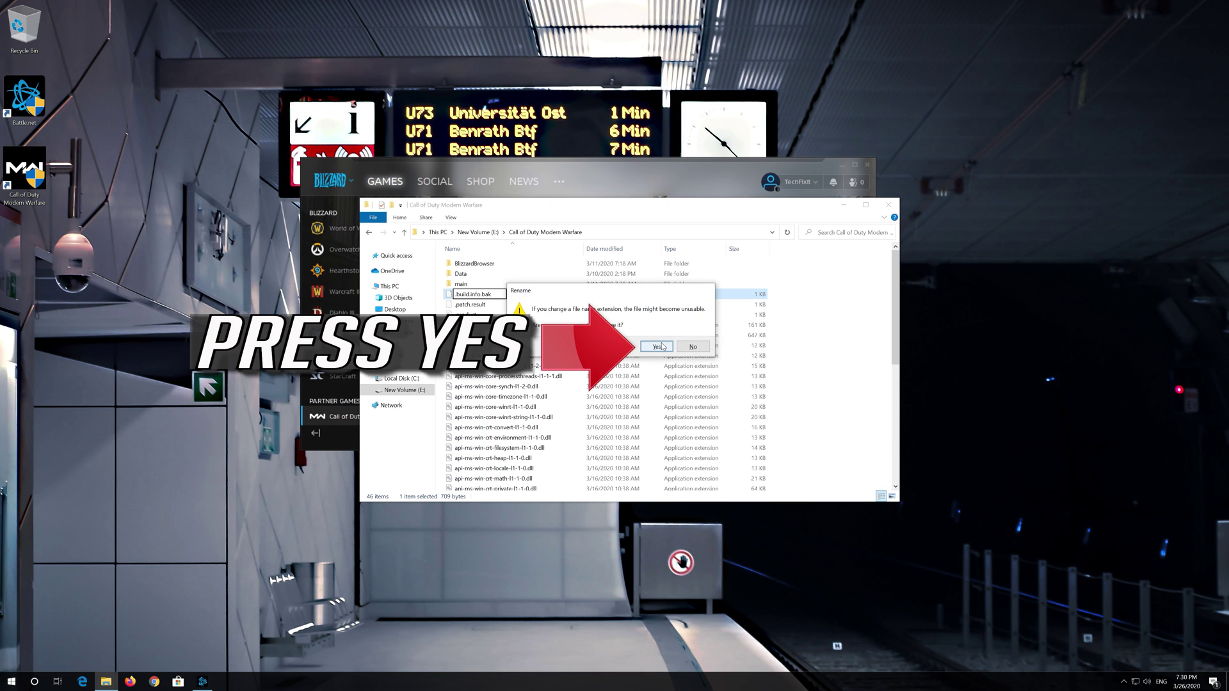
left_click(663, 344)
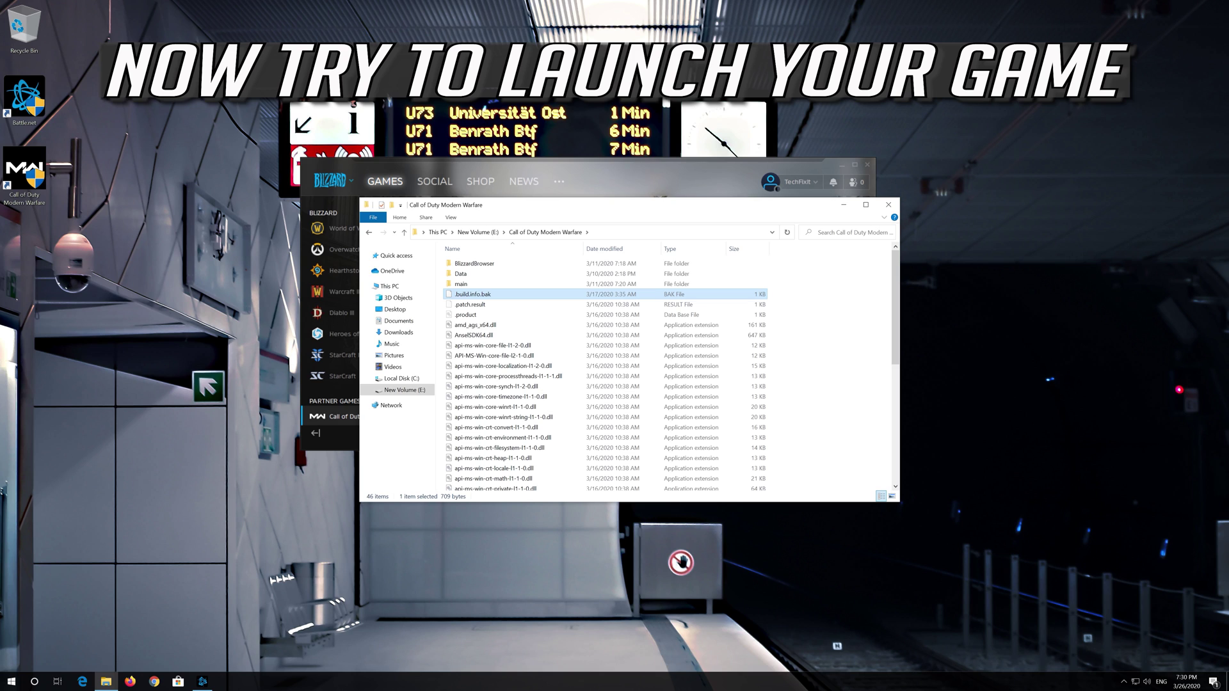
Launch Modern Warfare from Battle.net and dismiss the resulting DEV ERROR 6036 dialog.
left_click(620, 164)
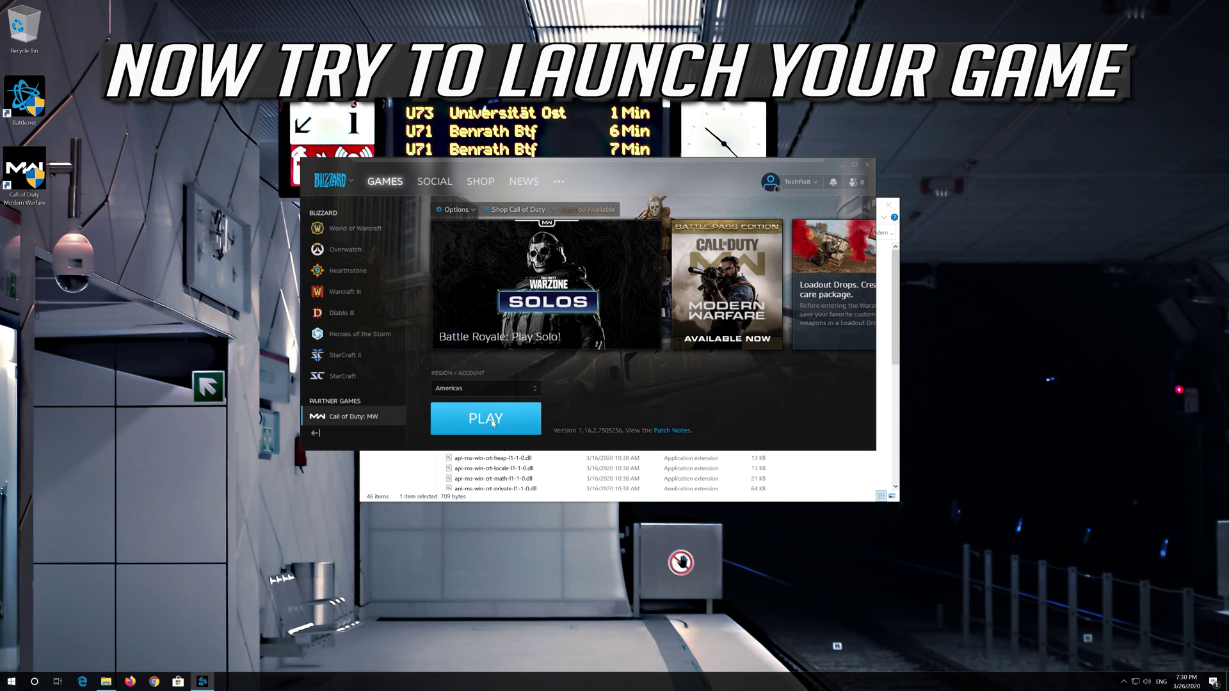
left_click(458, 432)
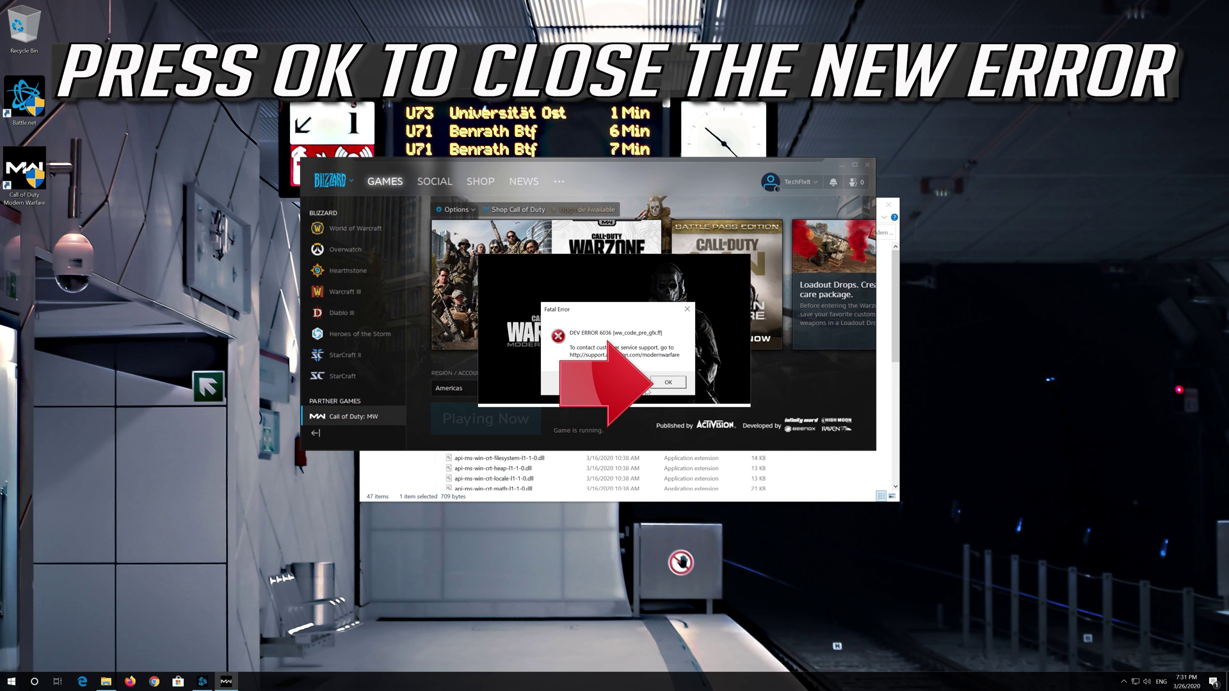
left_click(662, 383)
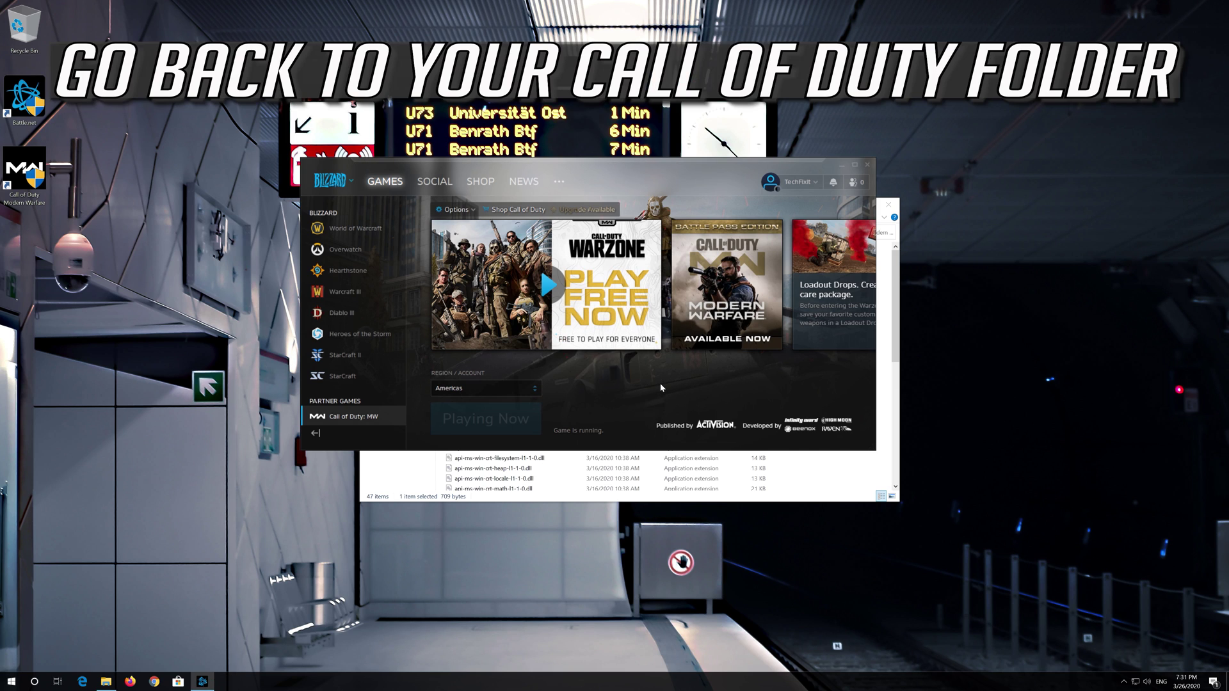
Remove the .bak extension so the file is .build.info again, accepting the extension warning.
left_click(622, 471)
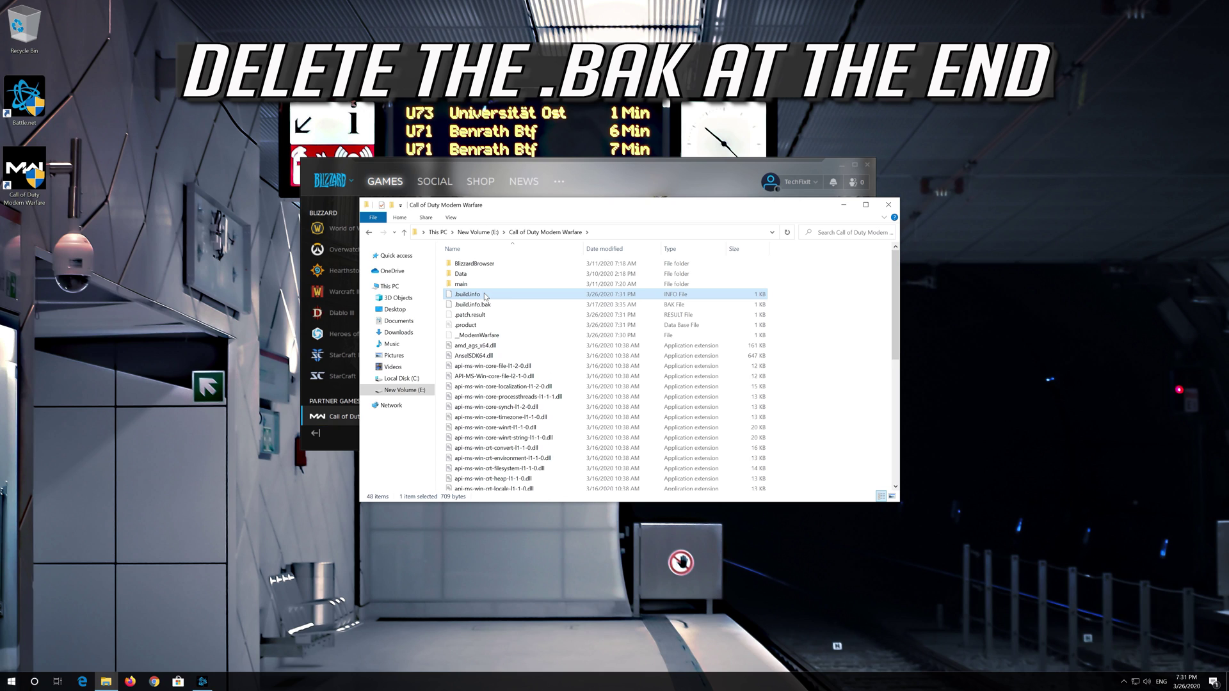
right_click(486, 295)
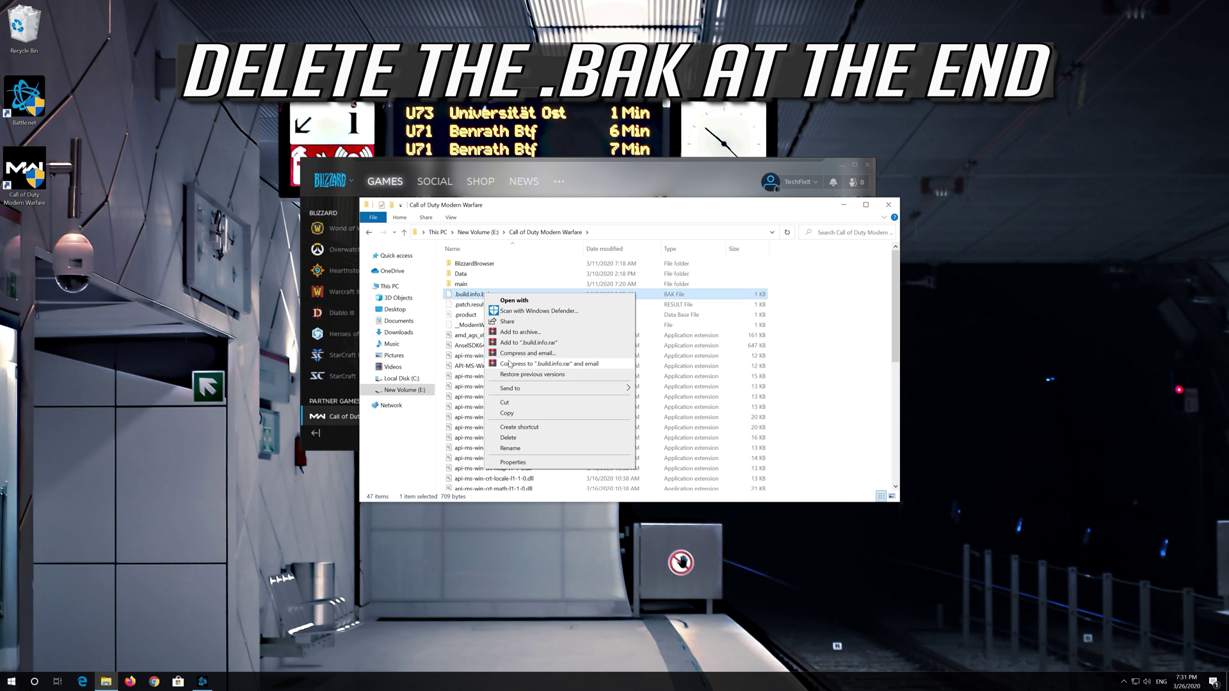
left_click(525, 449)
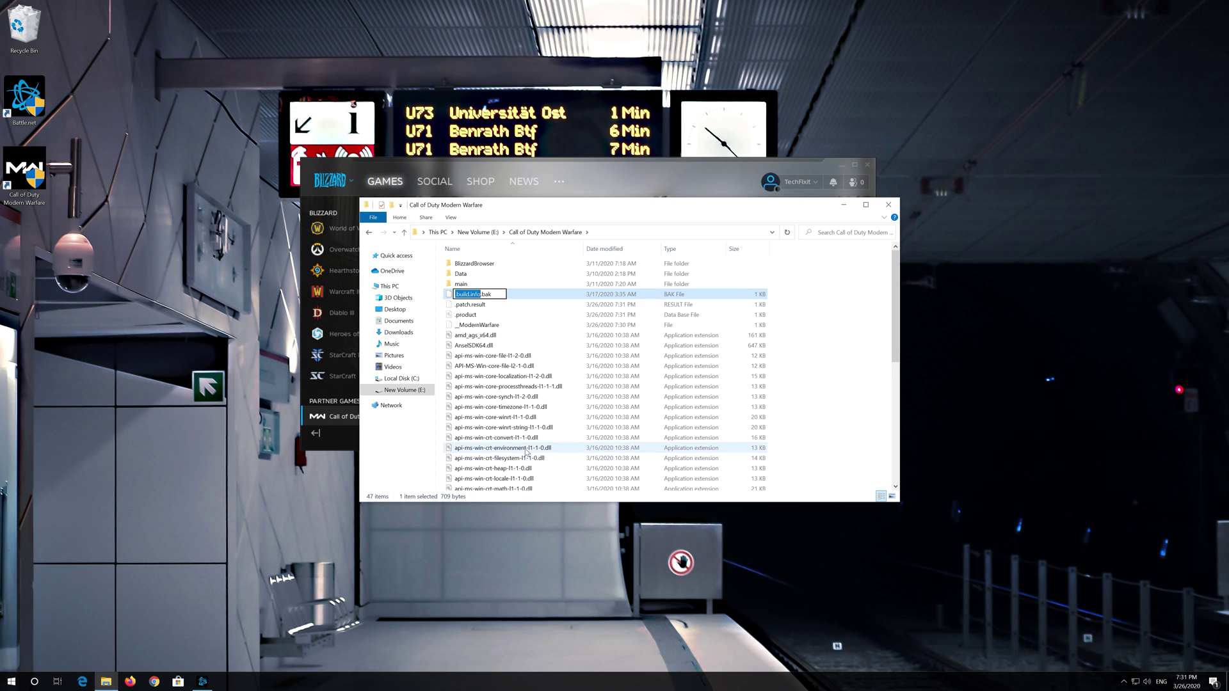
left_click(481, 293)
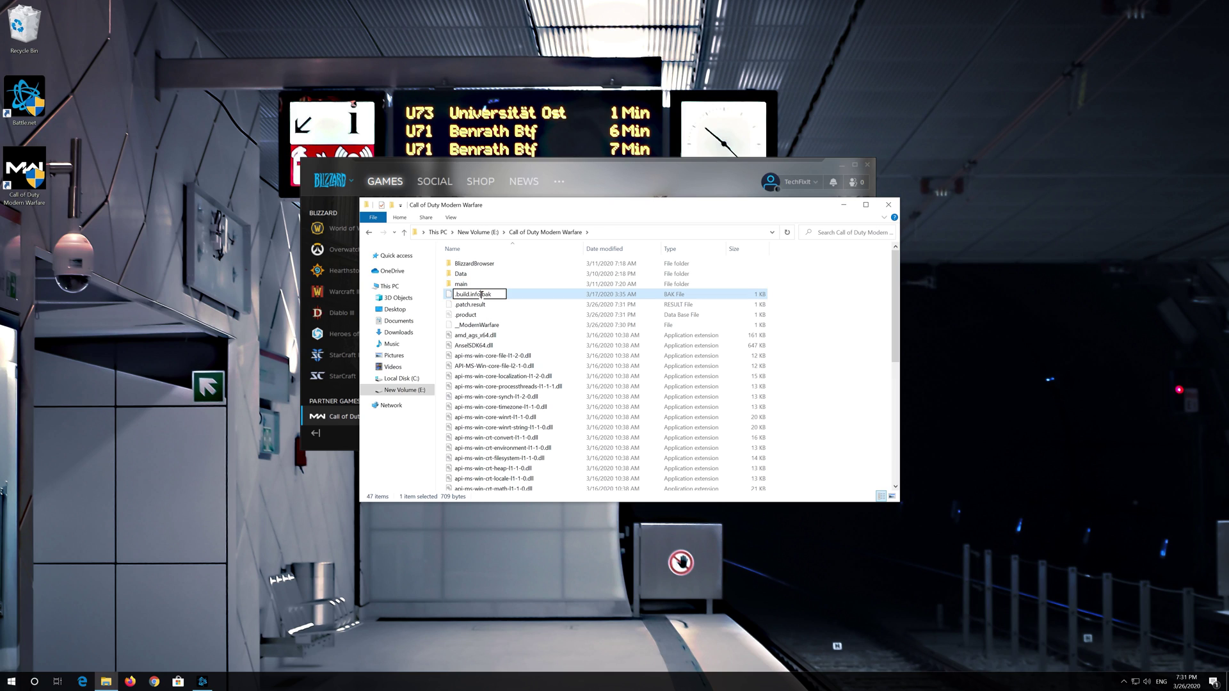
left_click_drag(482, 293, 492, 294)
key("BackSpace")
key("BackSpace")
key("Return")
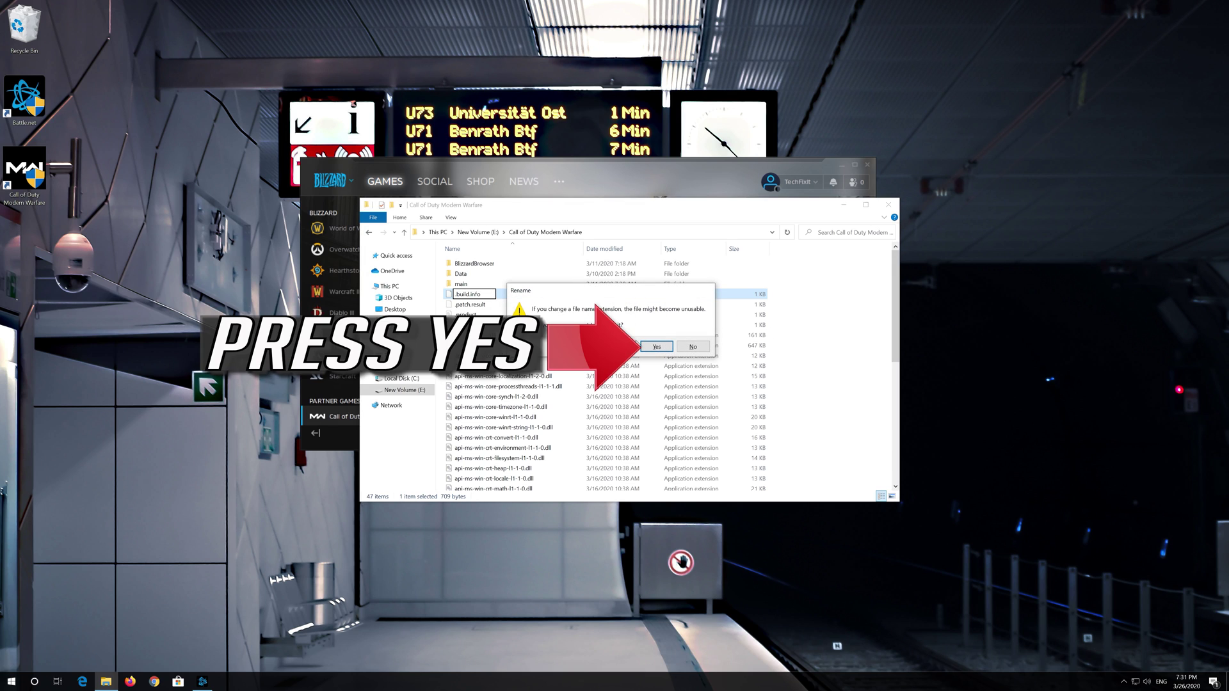
left_click(656, 347)
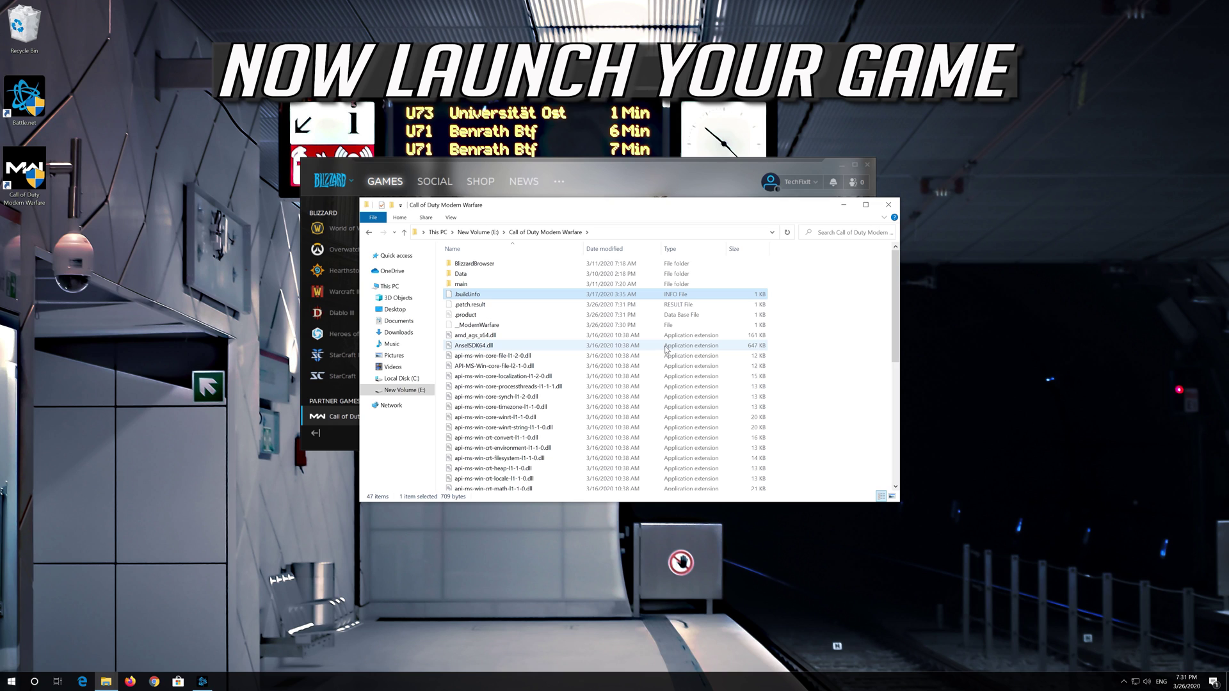
Launch Call of Duty: MW again from its Battle.net page with PLAY.
left_click(336, 423)
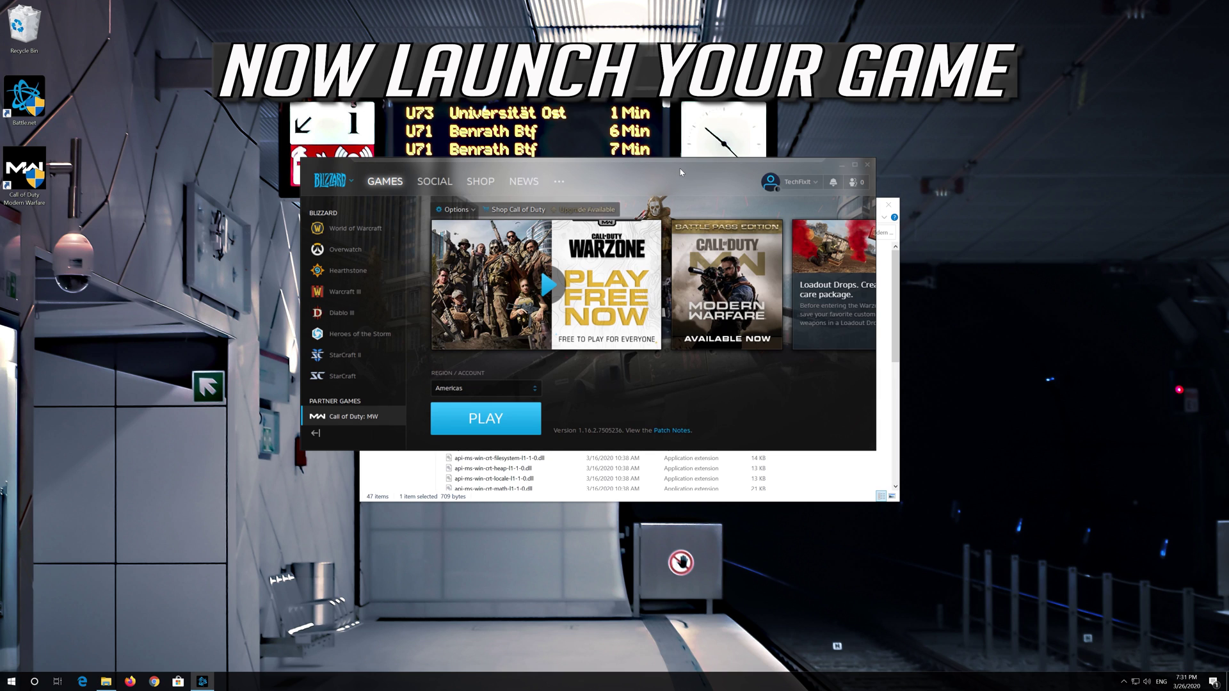
left_click(486, 421)
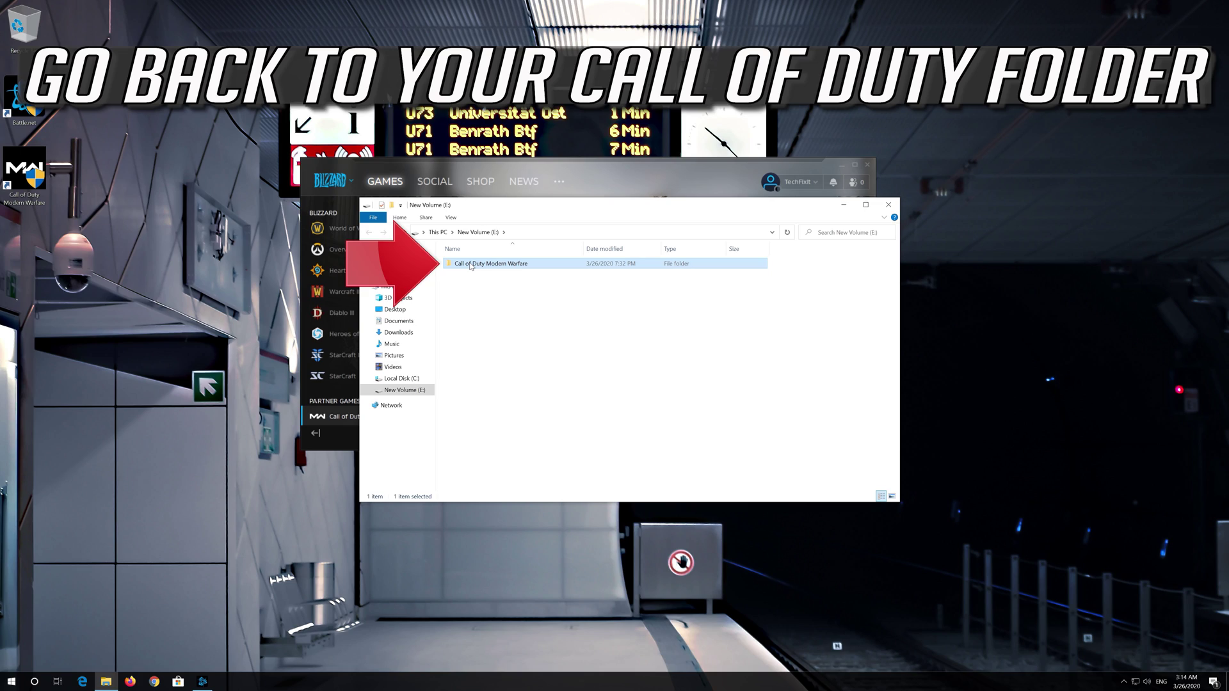
Delete the main folder inside Call of Duty Modern Warfare and close File Explorer.
double_click(470, 265)
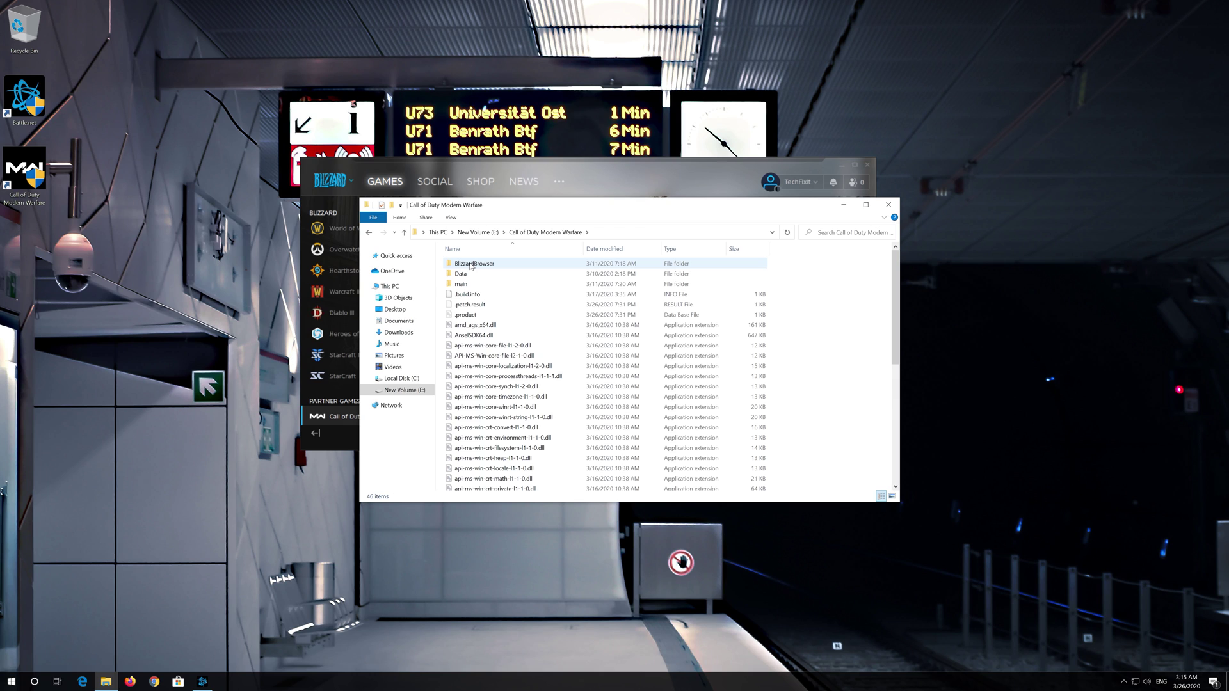
left_click(511, 284)
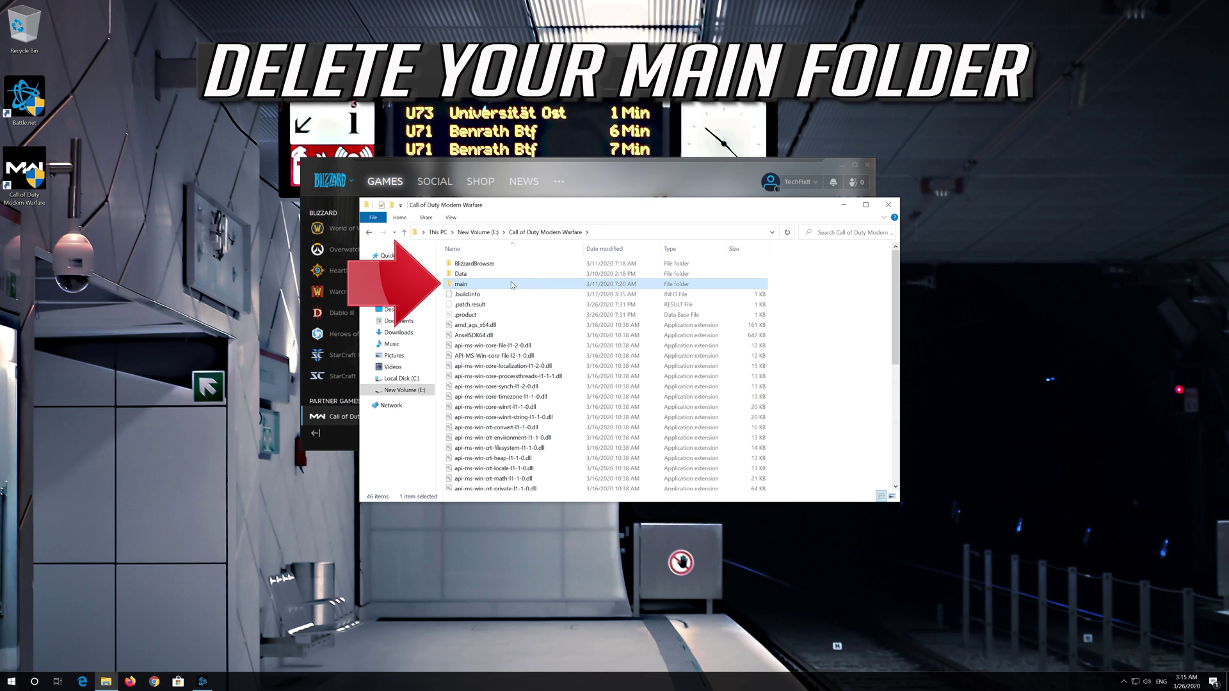
right_click(487, 284)
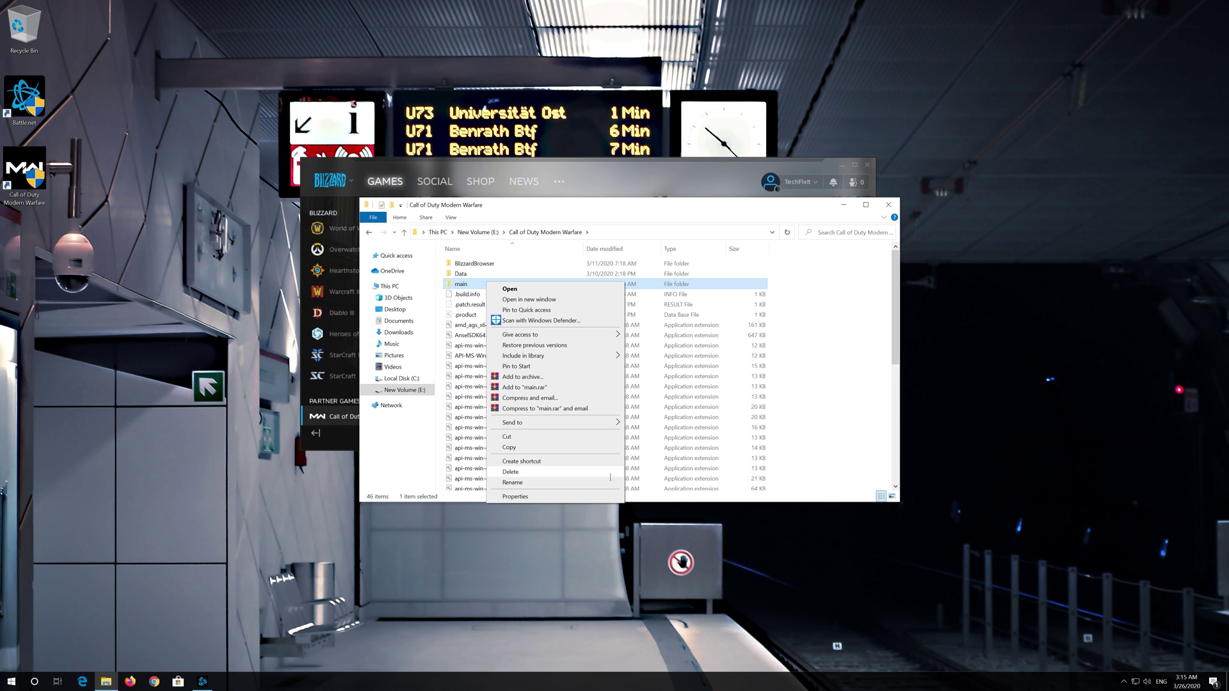
left_click(550, 471)
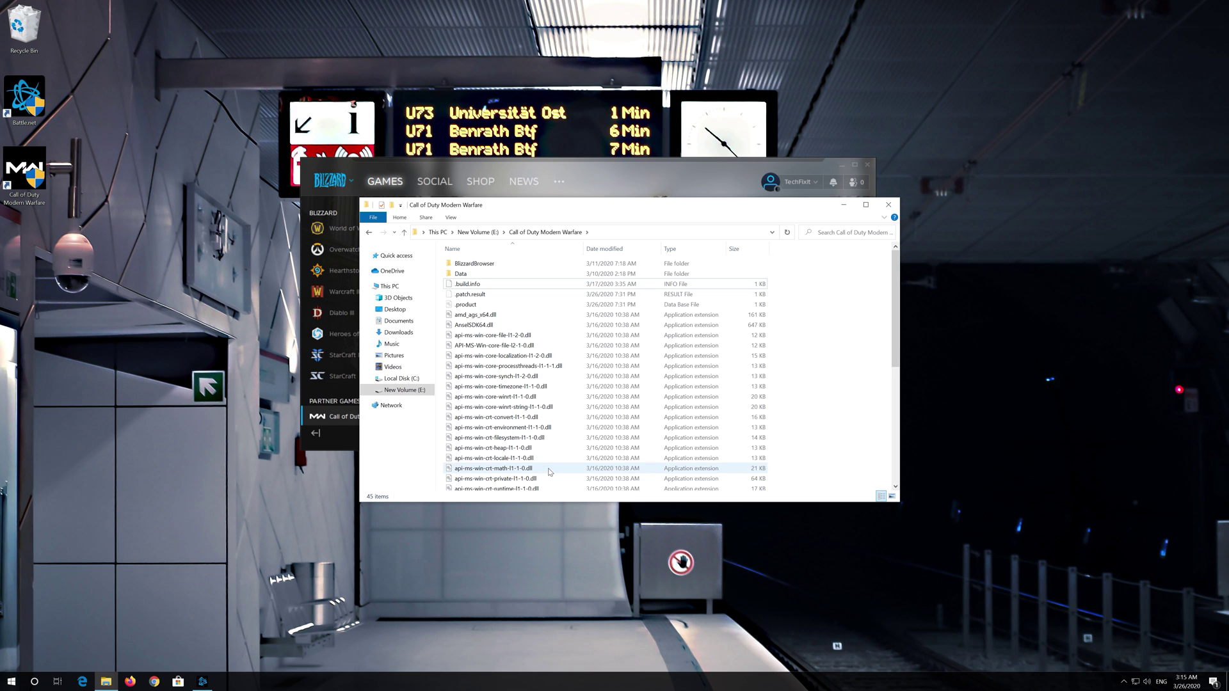
left_click(889, 206)
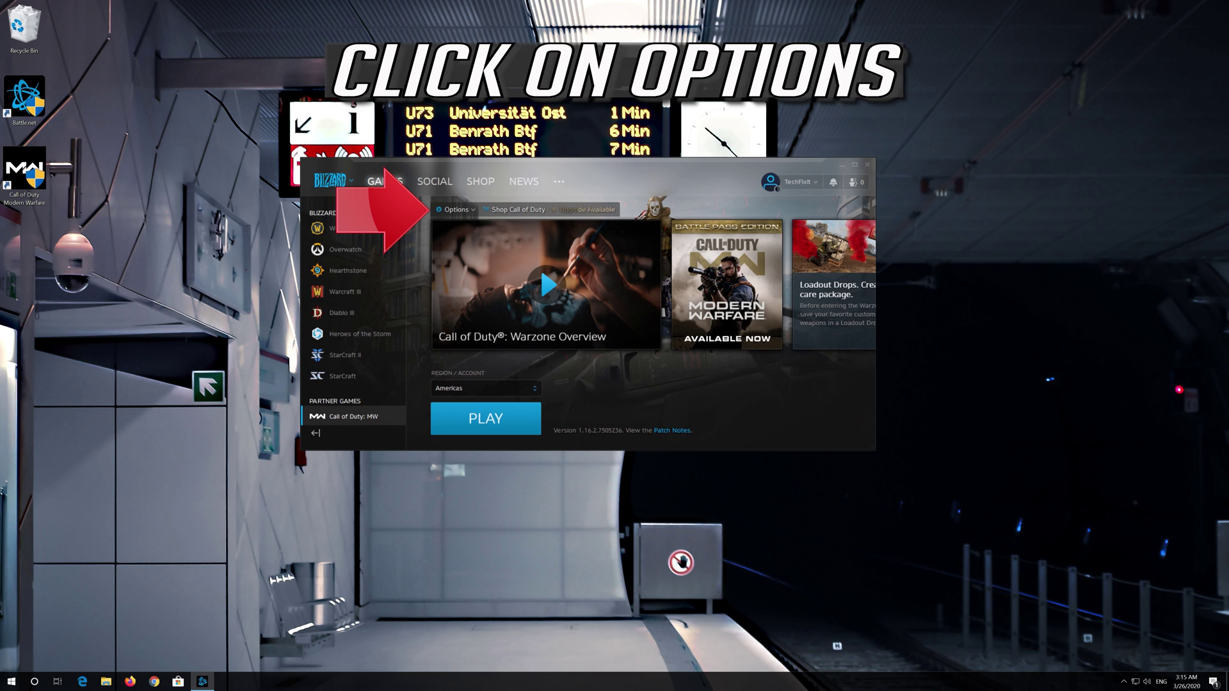
Begin a new Scan and Repair of the Call of Duty: MW files.
left_click(452, 210)
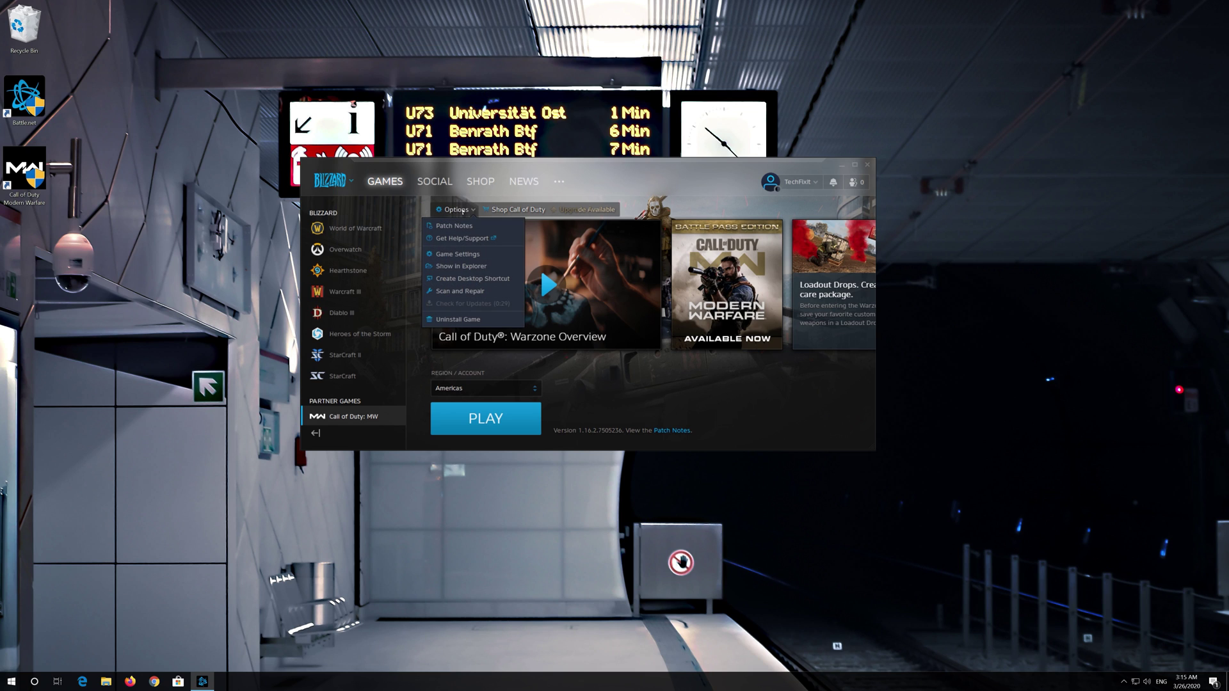
left_click(478, 292)
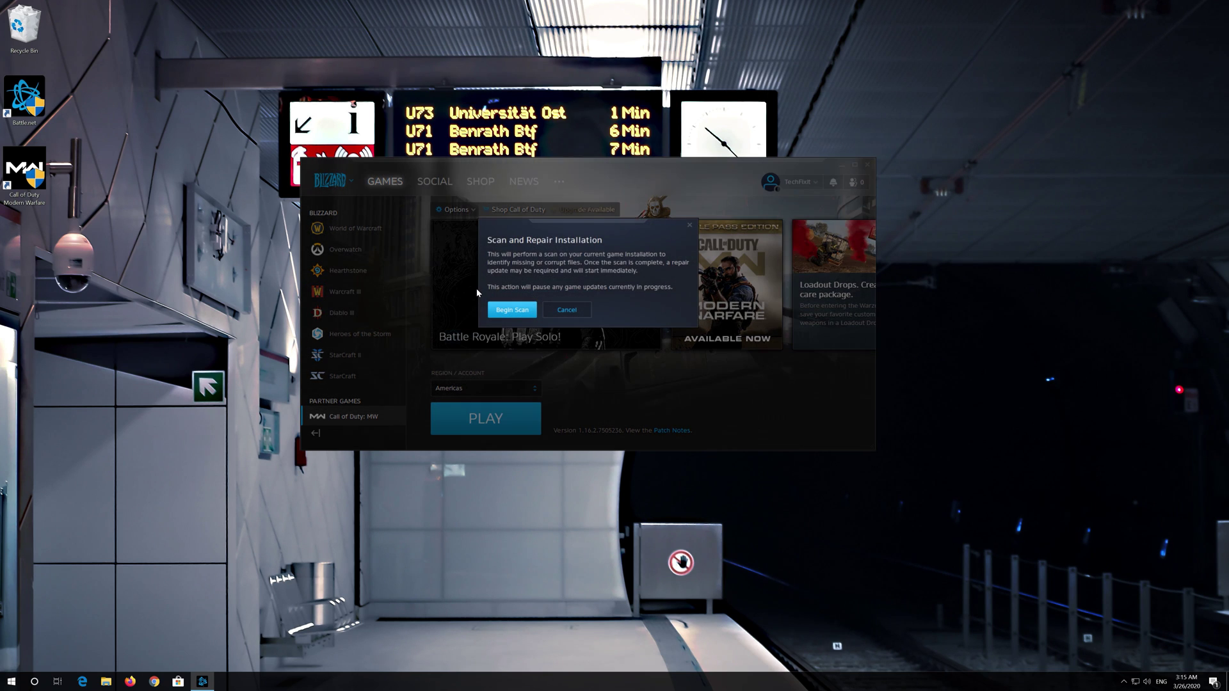
left_click(523, 309)
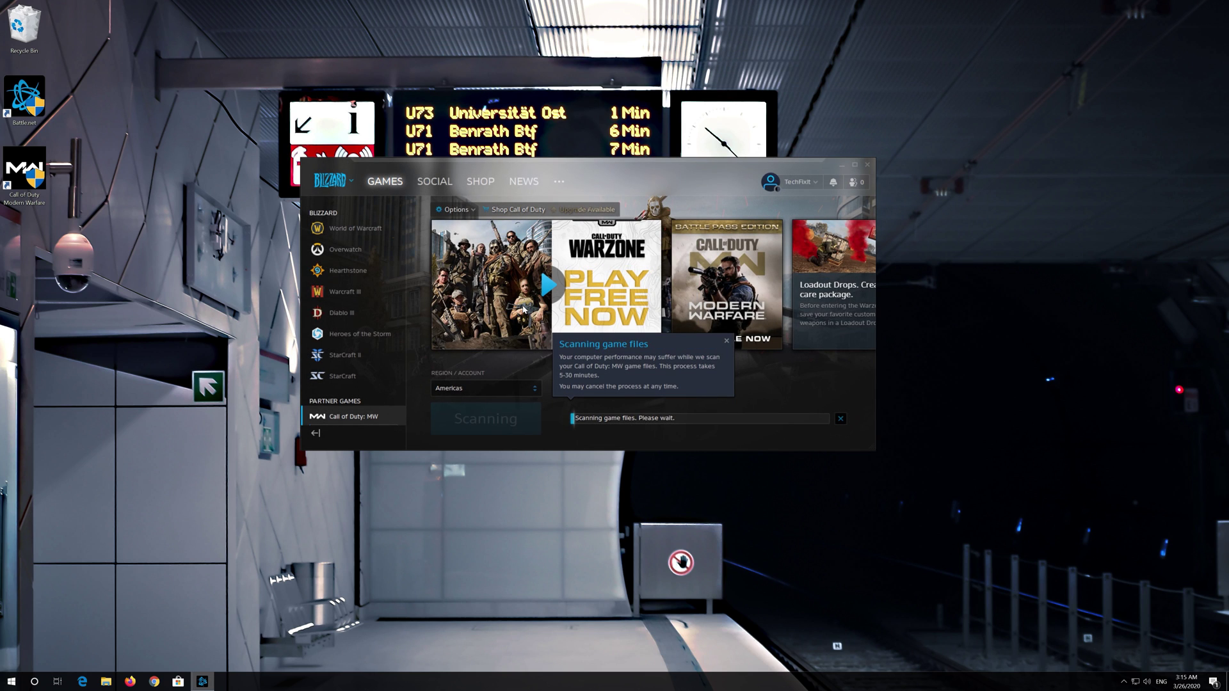